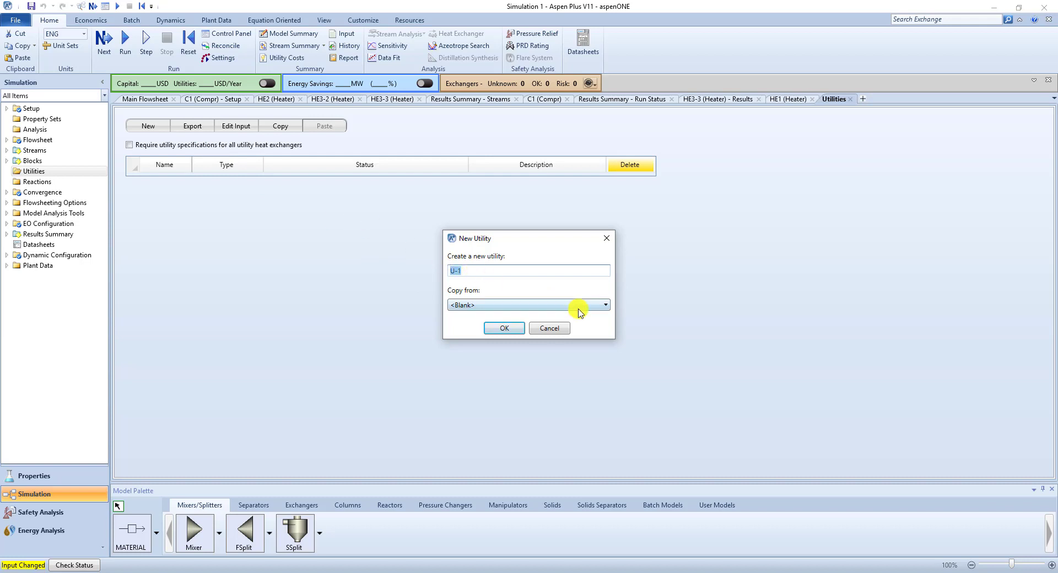
- Create utility U-1 as a copy of Electricity and set its purchase price to 0.1 $/kWhr
click(605, 307)
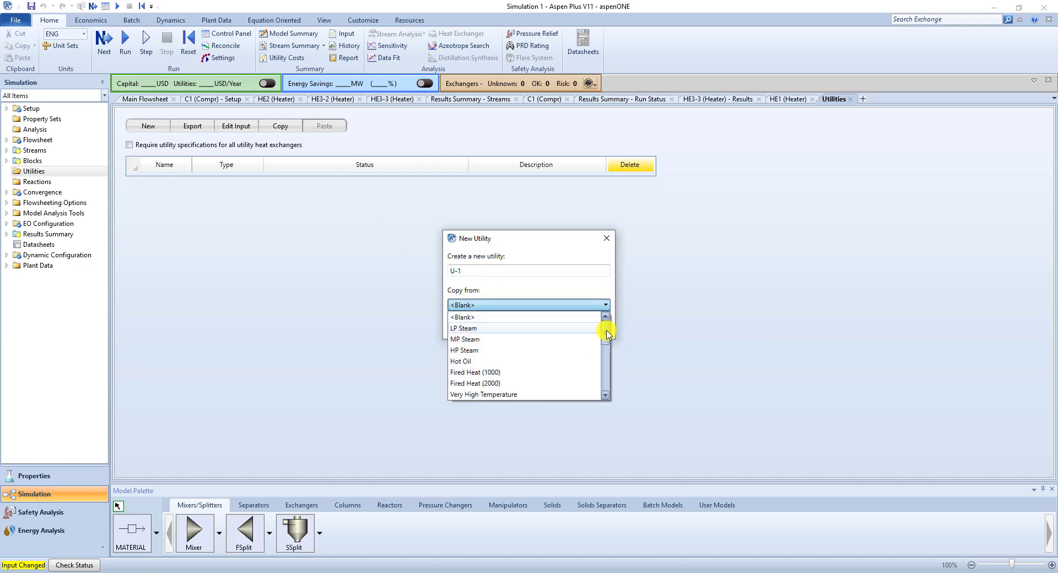
drag(606, 333, 579, 395)
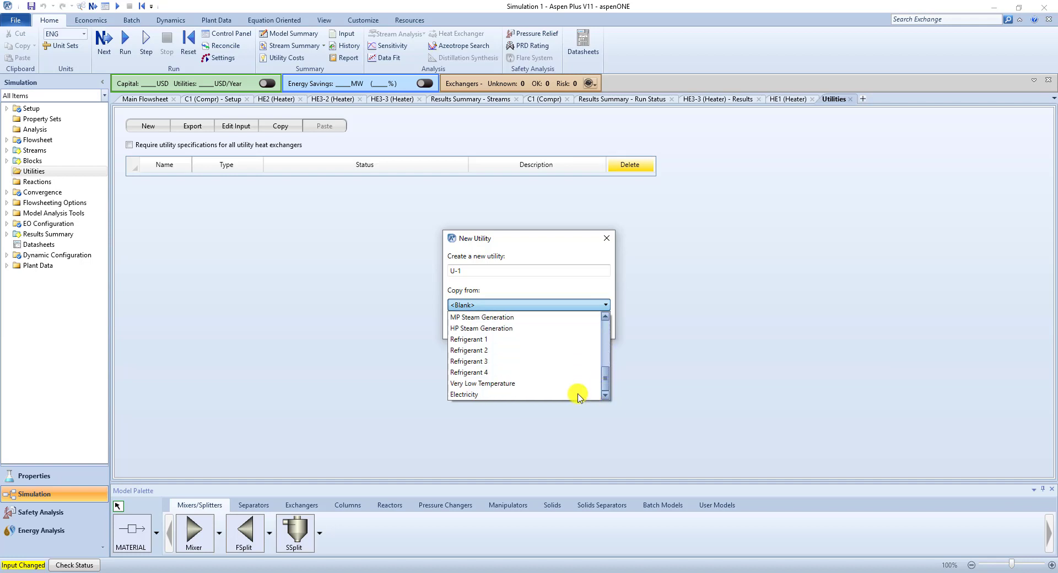
click(488, 395)
click(504, 332)
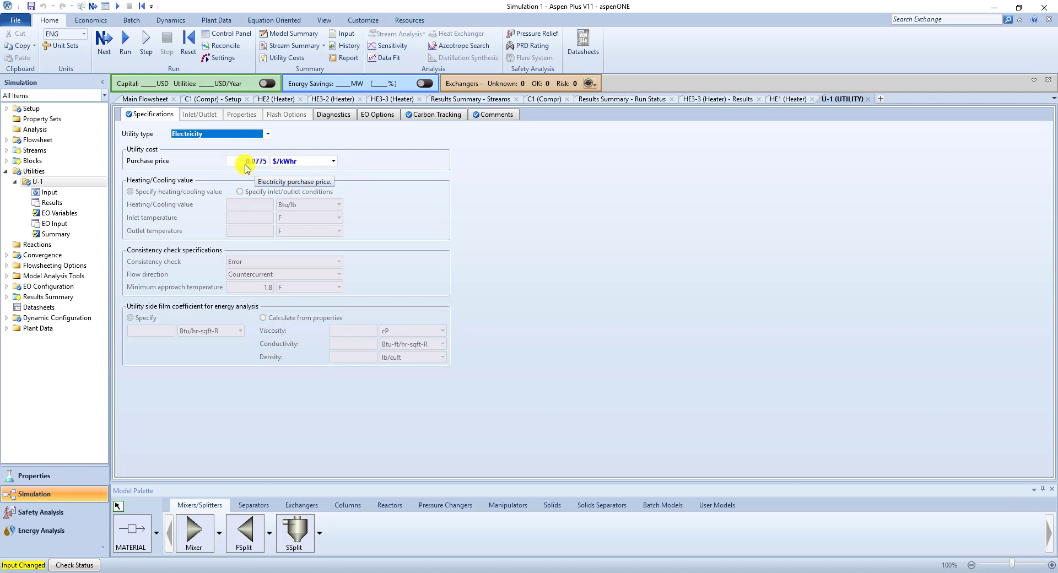
drag(245, 164, 297, 170)
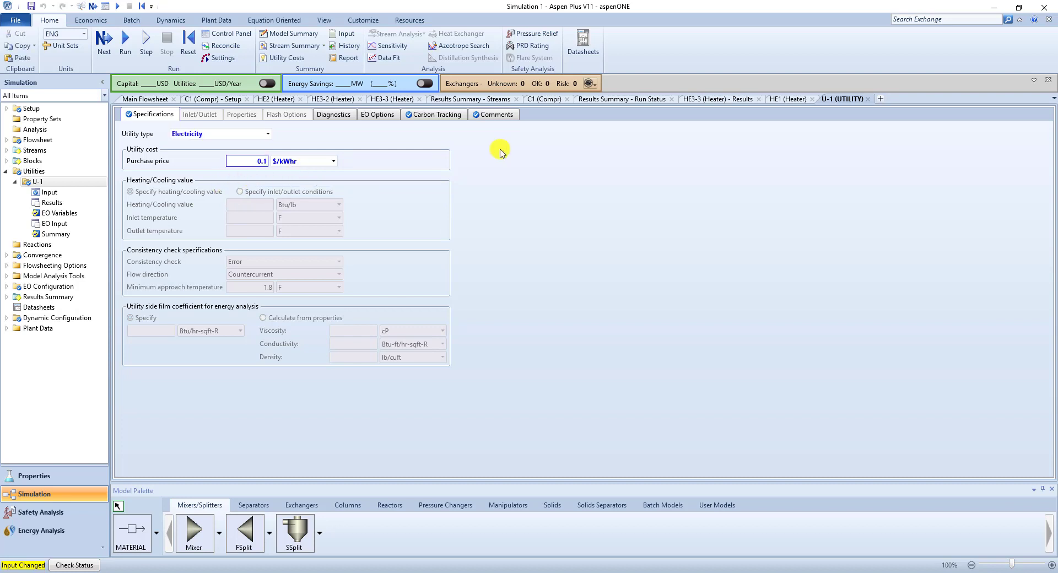
- Create a second utility named STEAM as a copy of HP Steam
click(39, 172)
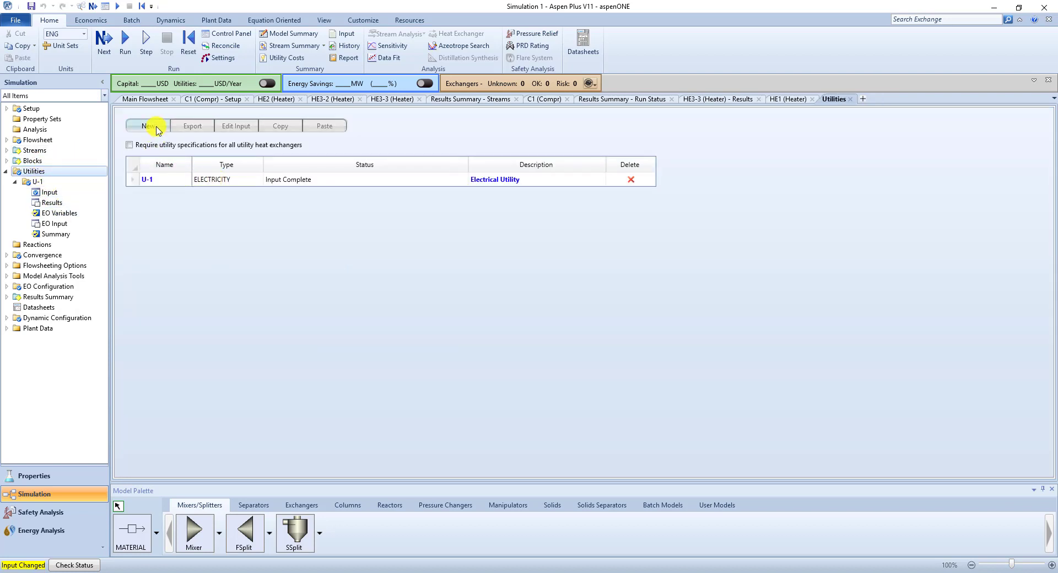
click(149, 127)
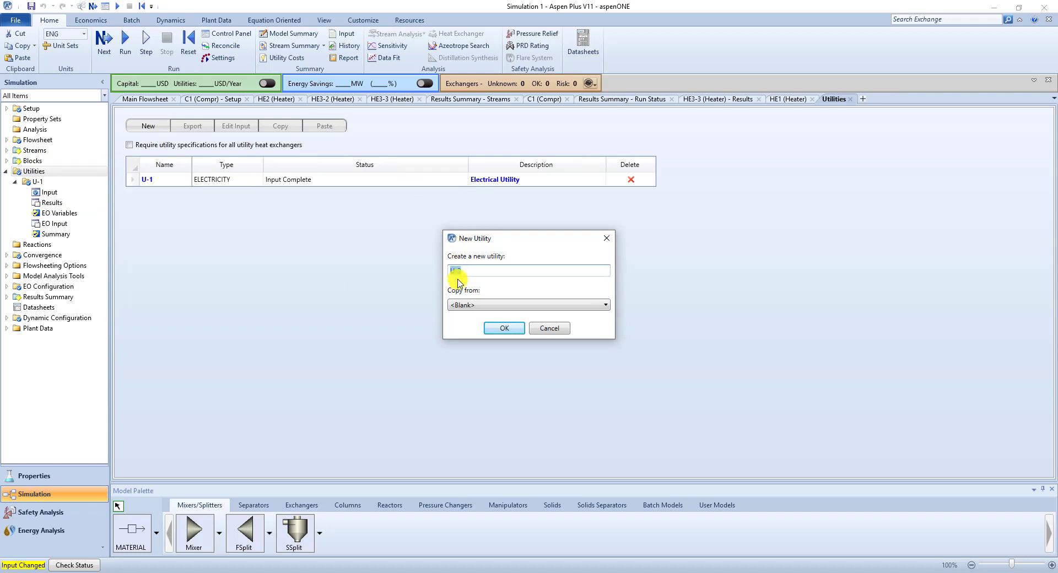
click(494, 307)
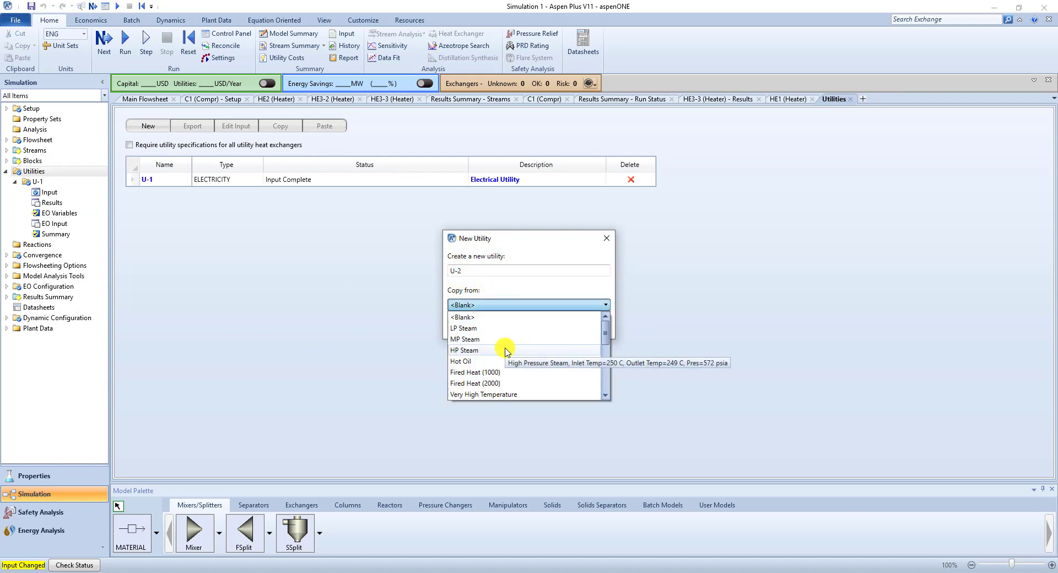
drag(605, 332, 606, 368)
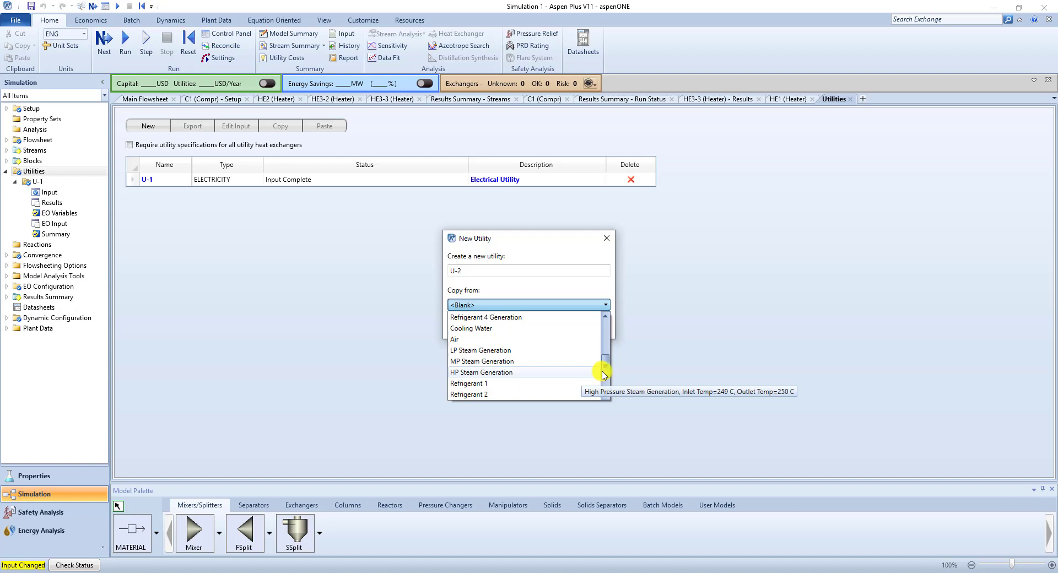
drag(606, 373, 606, 329)
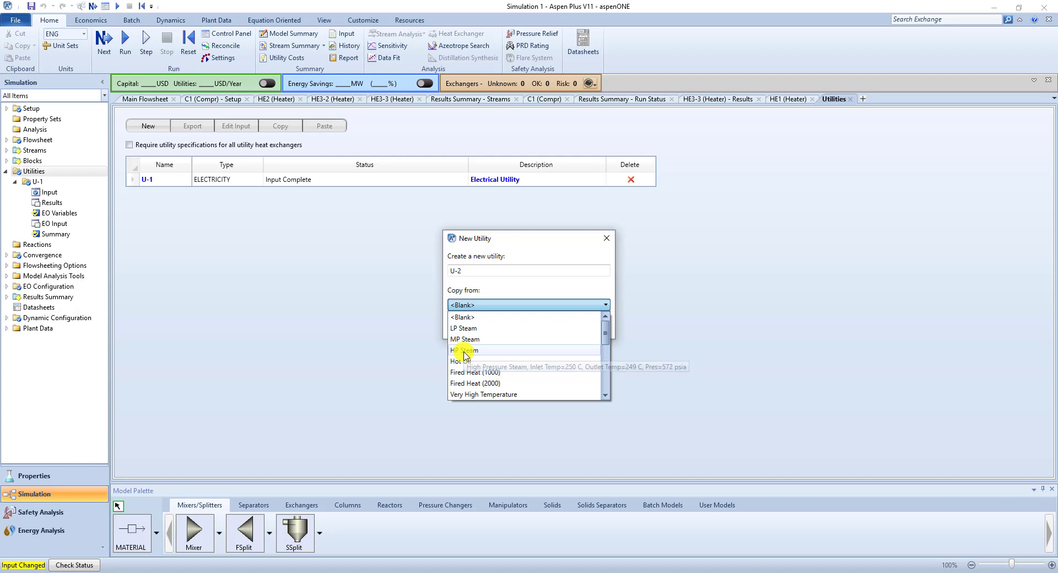
click(464, 351)
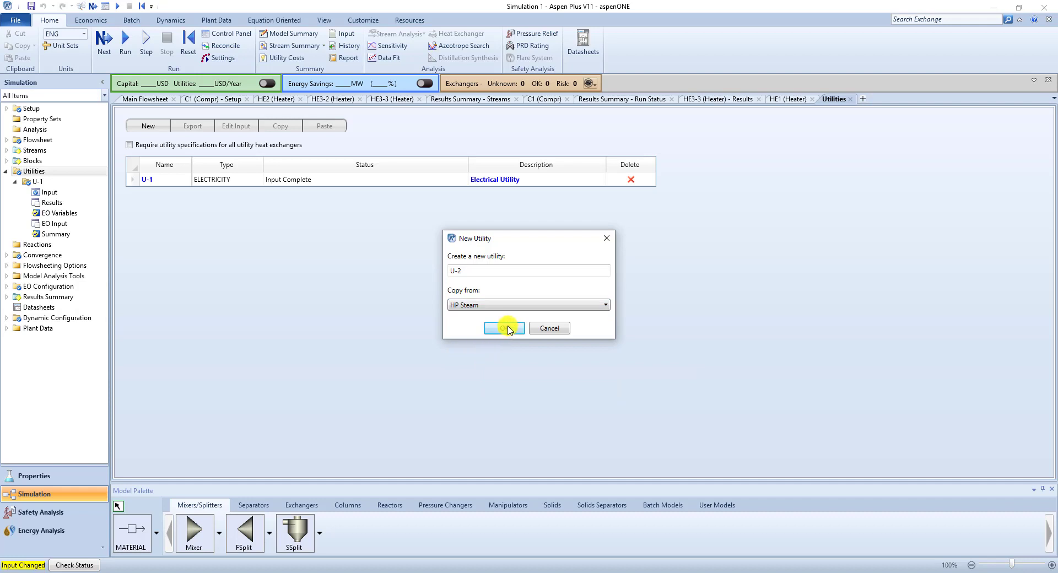
drag(503, 271, 415, 273)
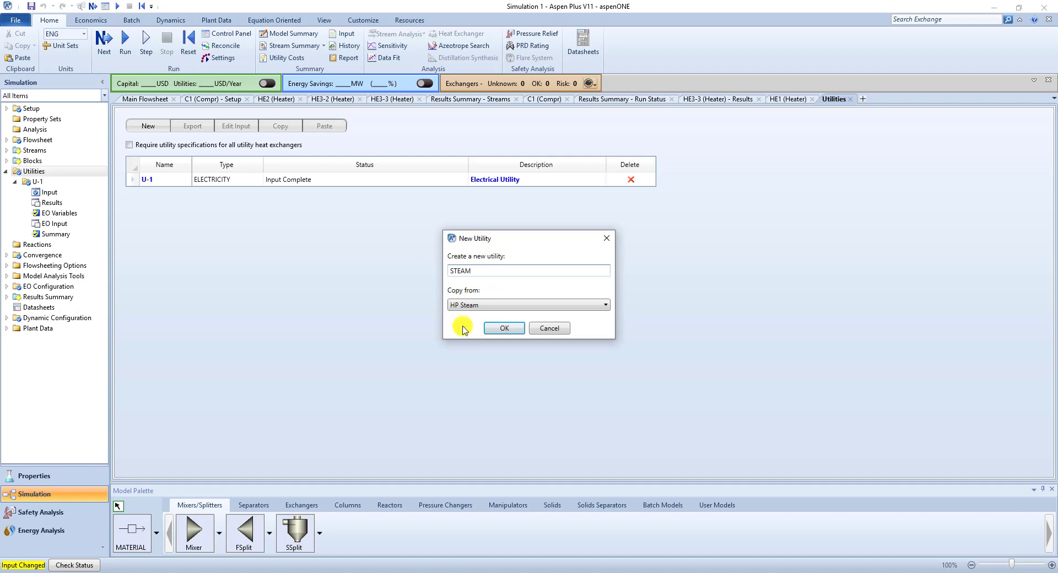
click(503, 327)
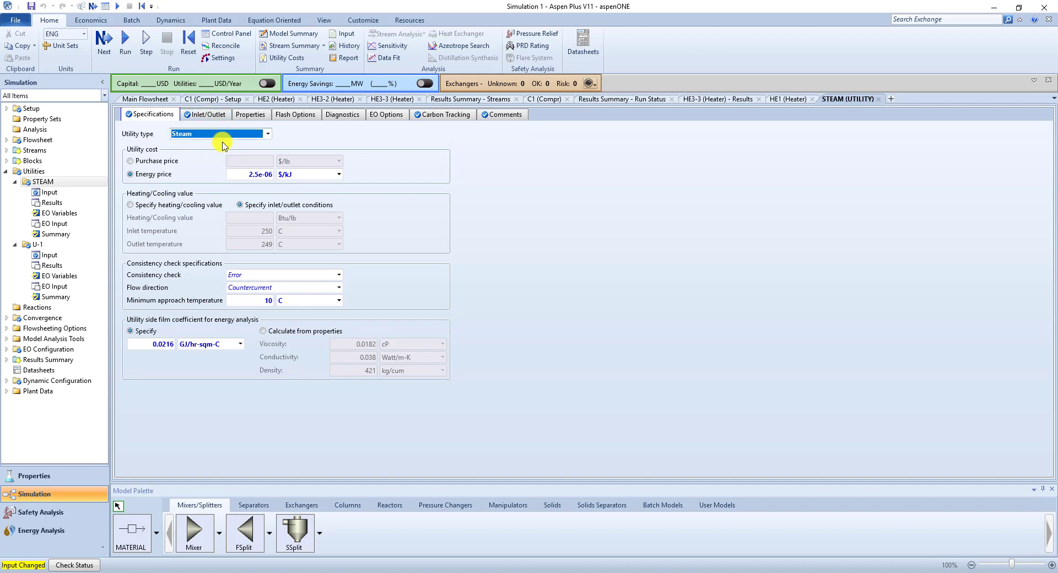
- Switch the STEAM utility's cost basis to purchase price and set it to 8 $/Mlb
click(164, 162)
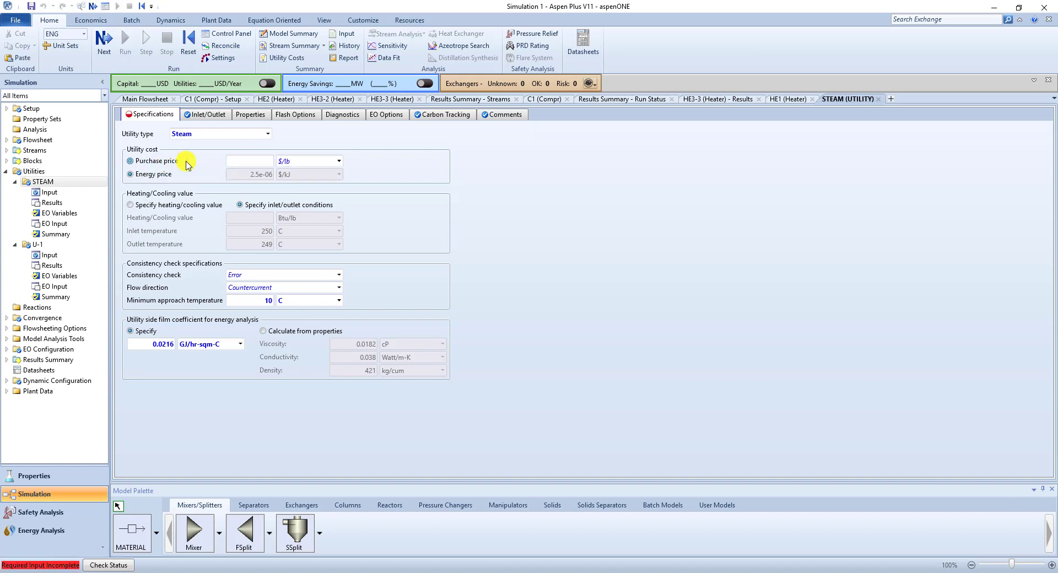
click(339, 161)
click(319, 228)
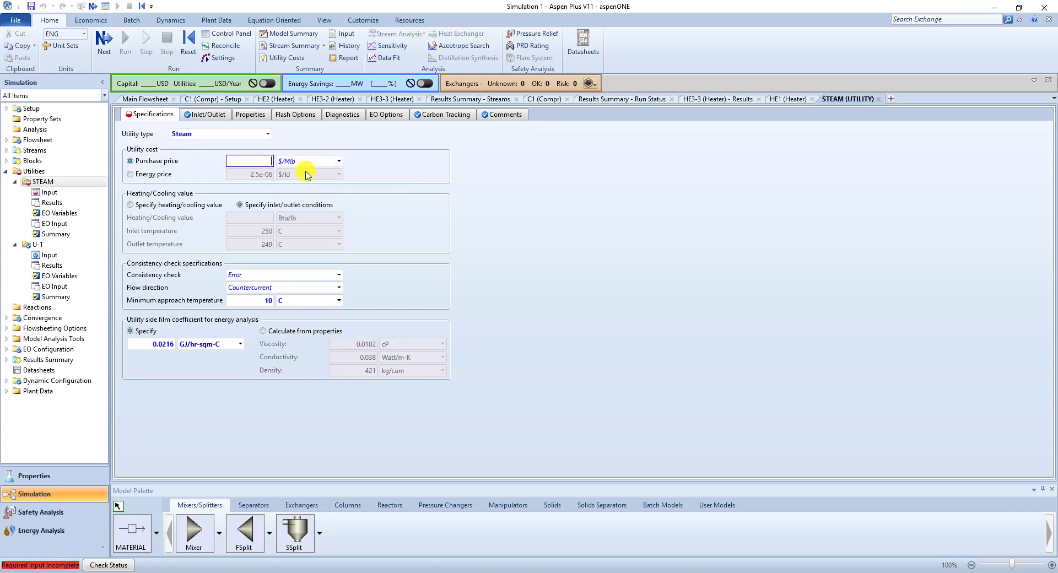
key(Return)
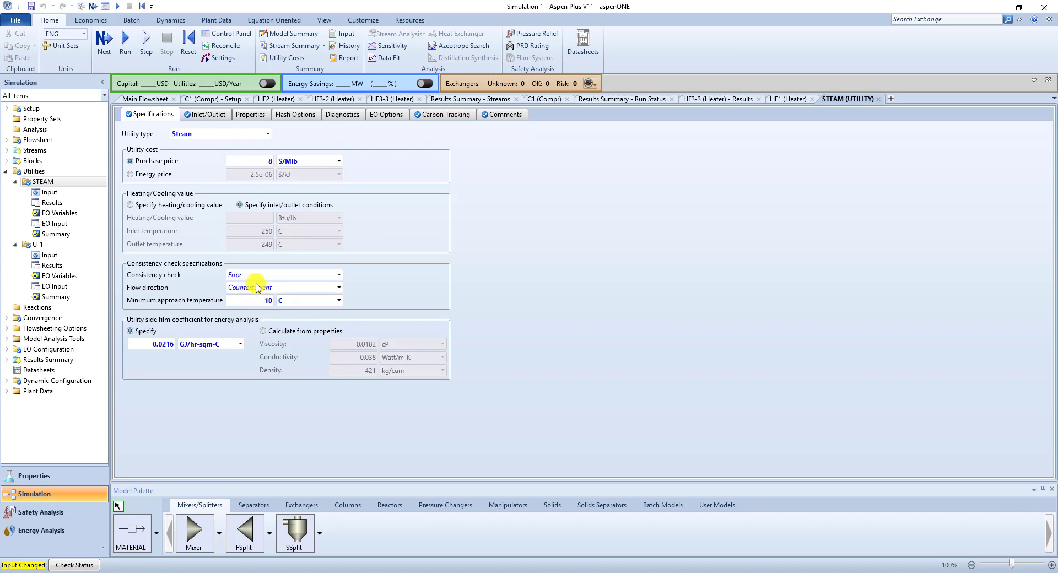
- Rename the electricity utility U-1 as ELEC in the utilities list
click(33, 172)
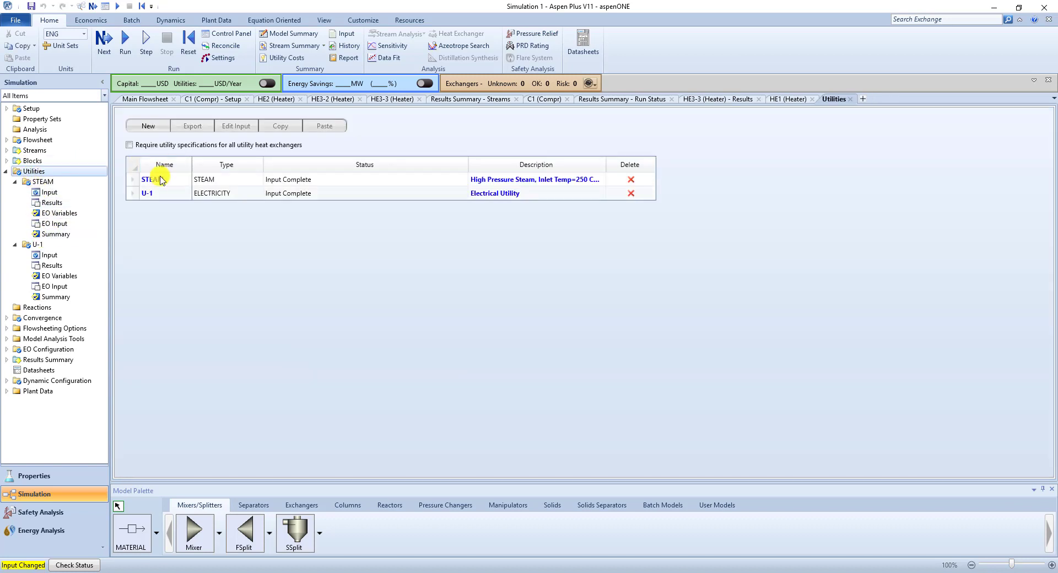
click(152, 195)
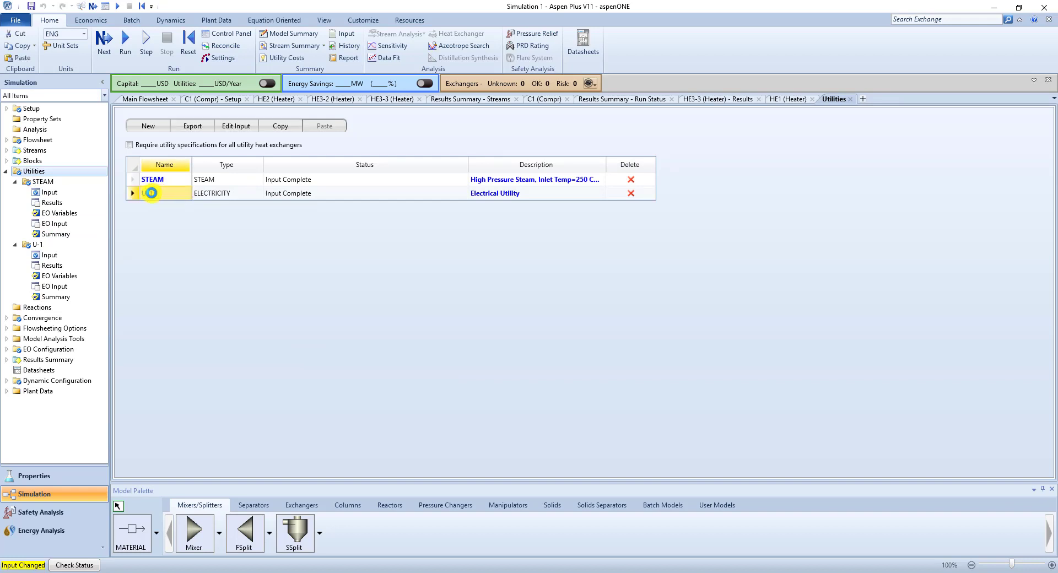
double_click(154, 197)
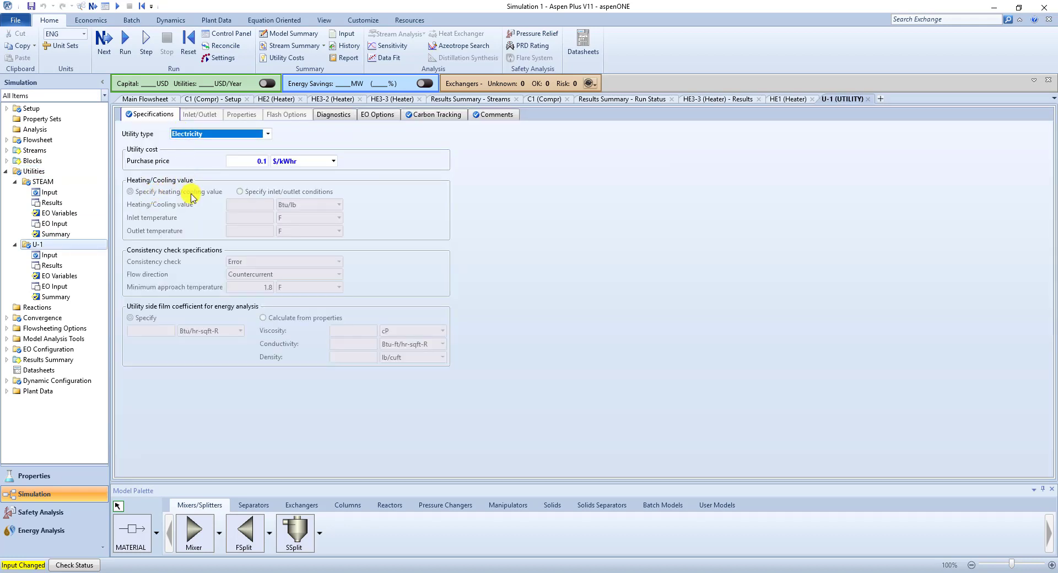
click(34, 171)
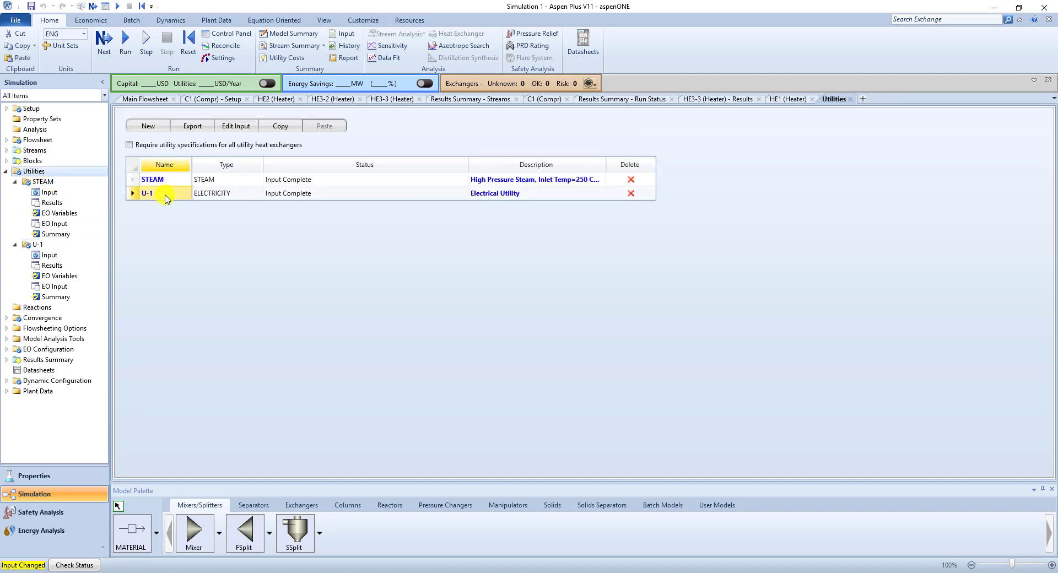
right_click(167, 198)
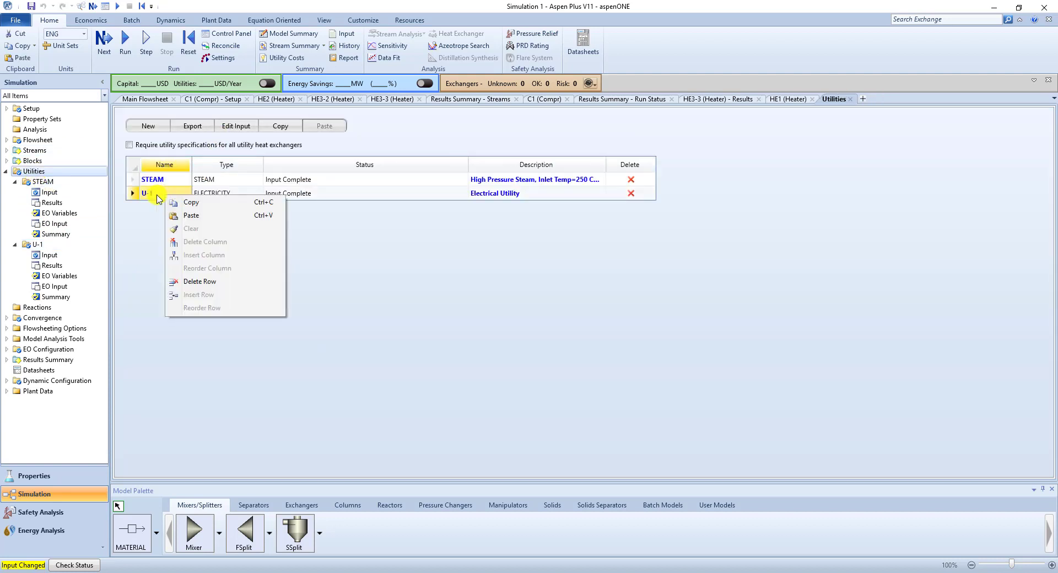
click(154, 197)
text(EL)
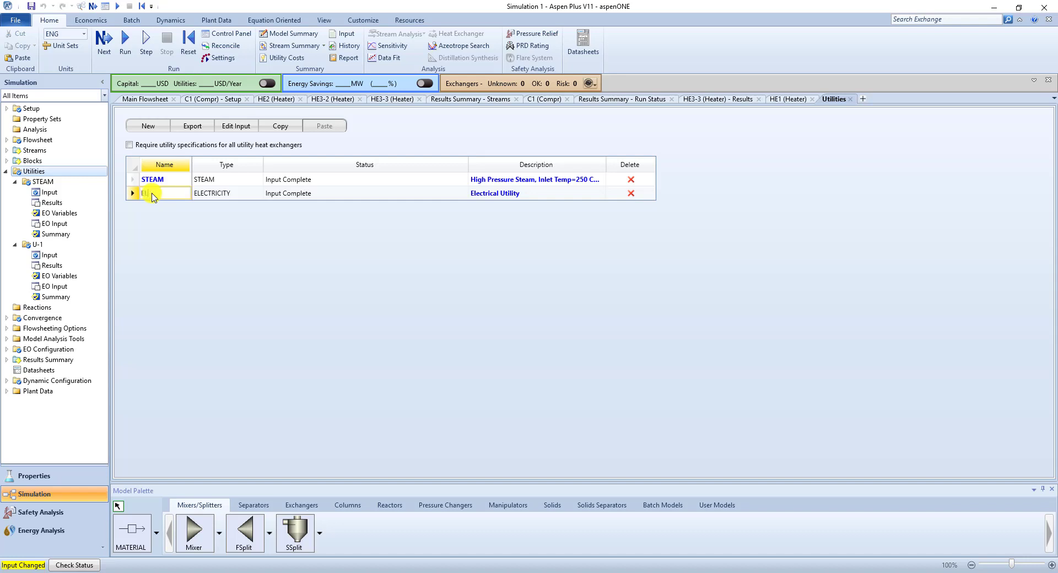
text(EC)
key(Return)
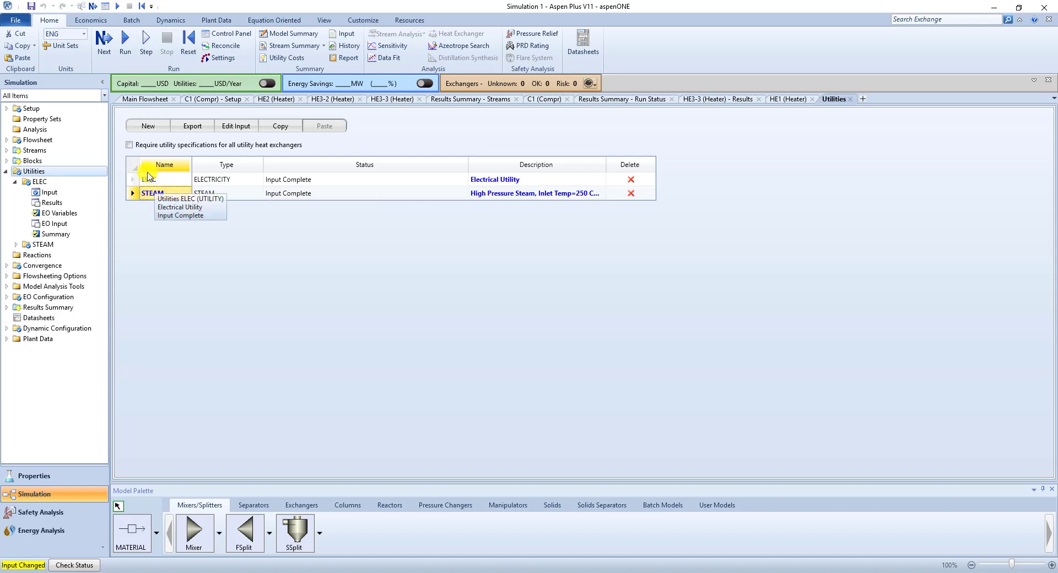
double_click(33, 182)
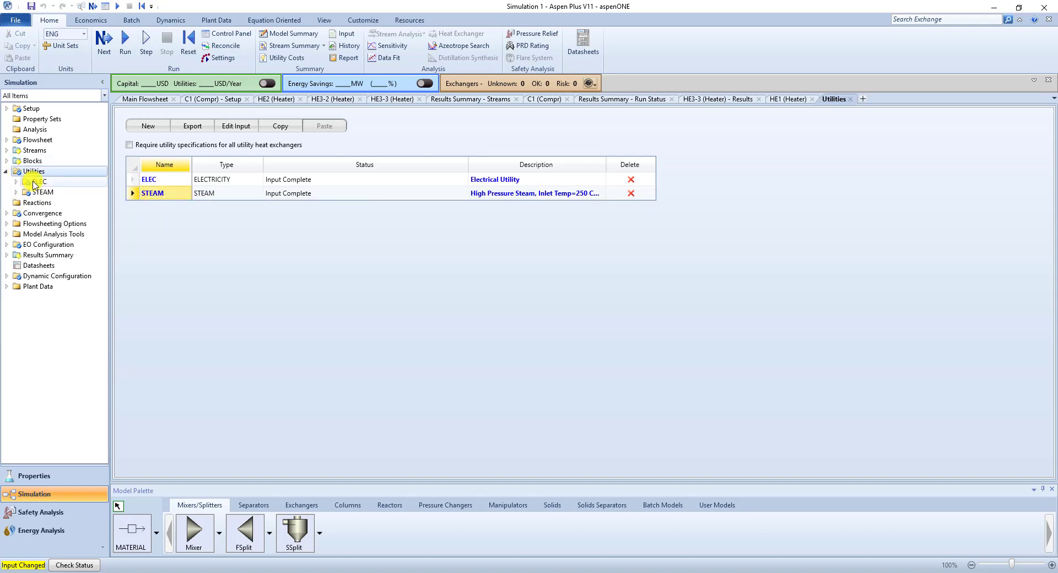
- Assign the ELEC utility to compressor block C1
click(6, 160)
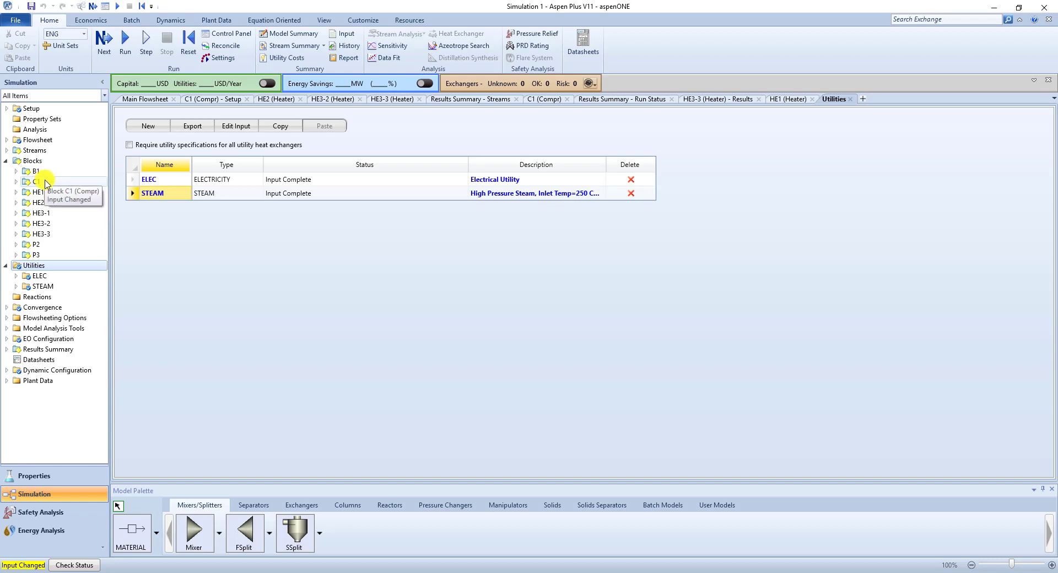
click(46, 184)
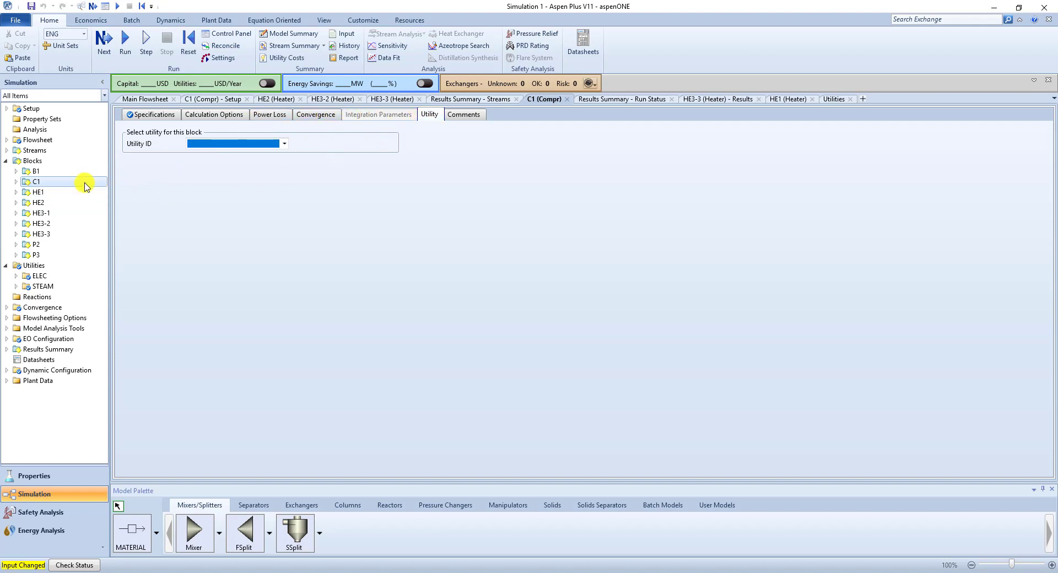
click(286, 144)
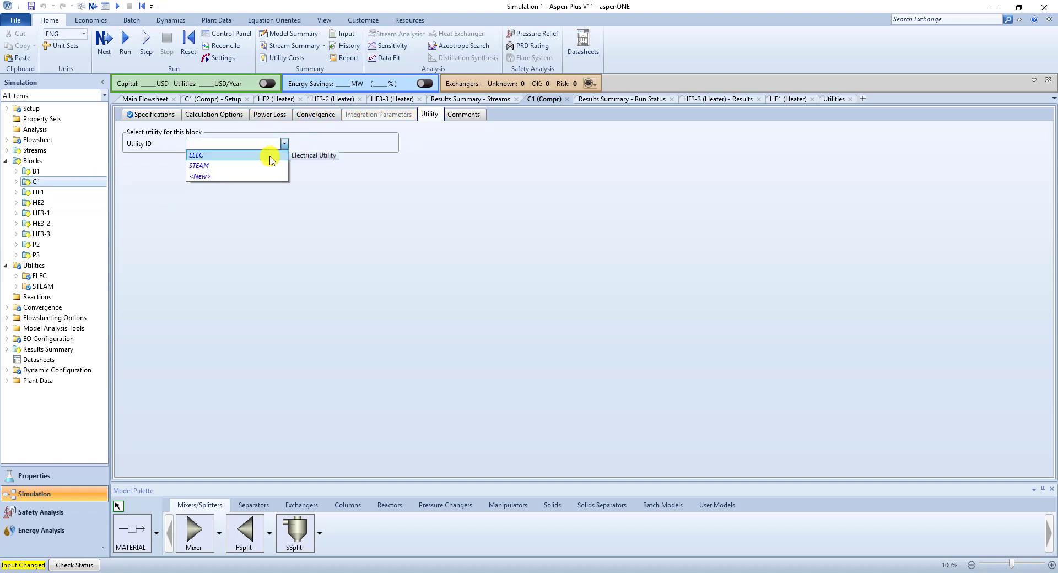
click(276, 151)
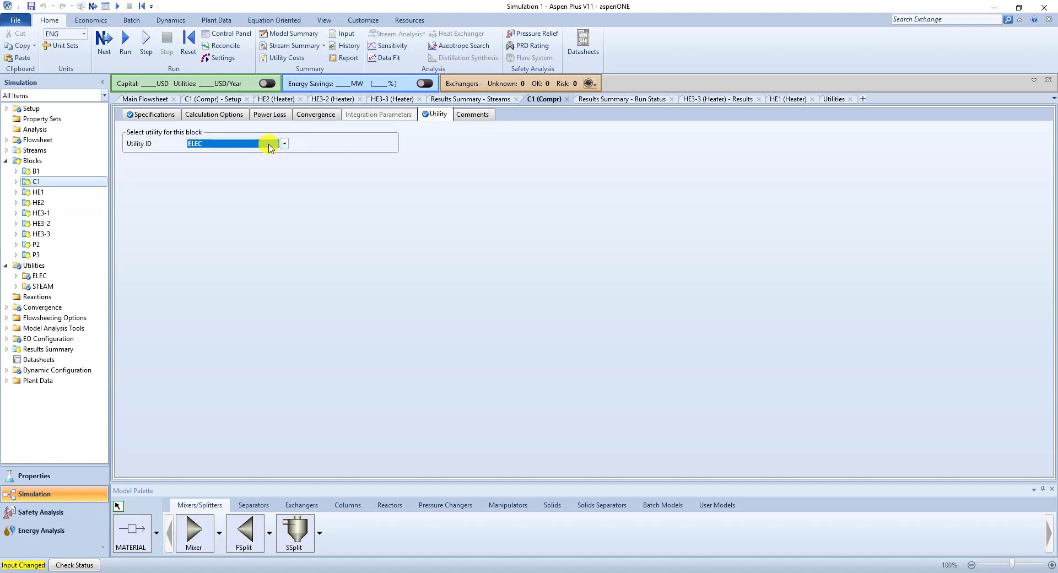
- Assign the ELEC utility to pump blocks P2 and P3
click(74, 243)
click(309, 115)
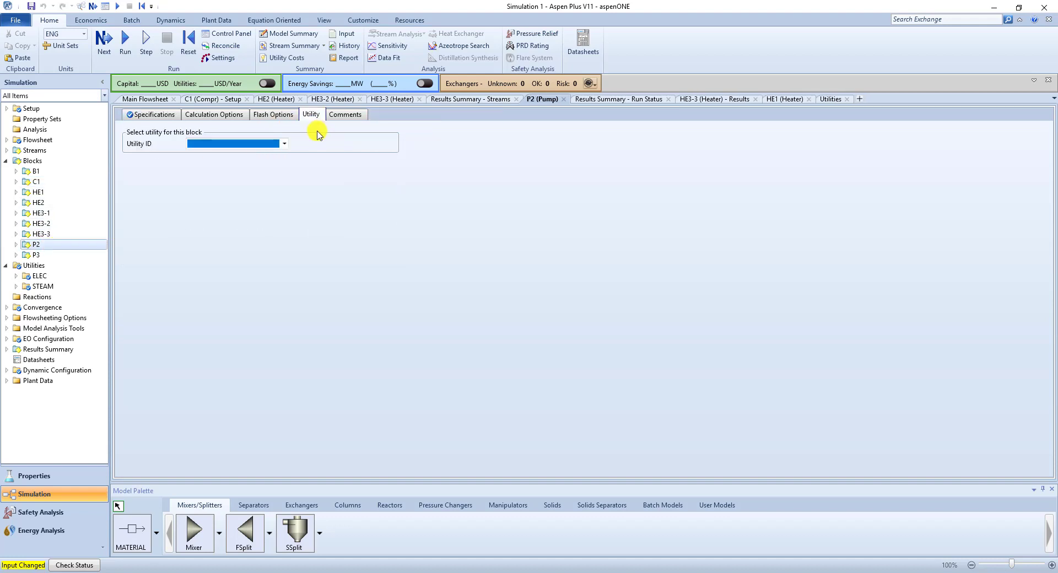
click(284, 144)
click(251, 162)
click(77, 255)
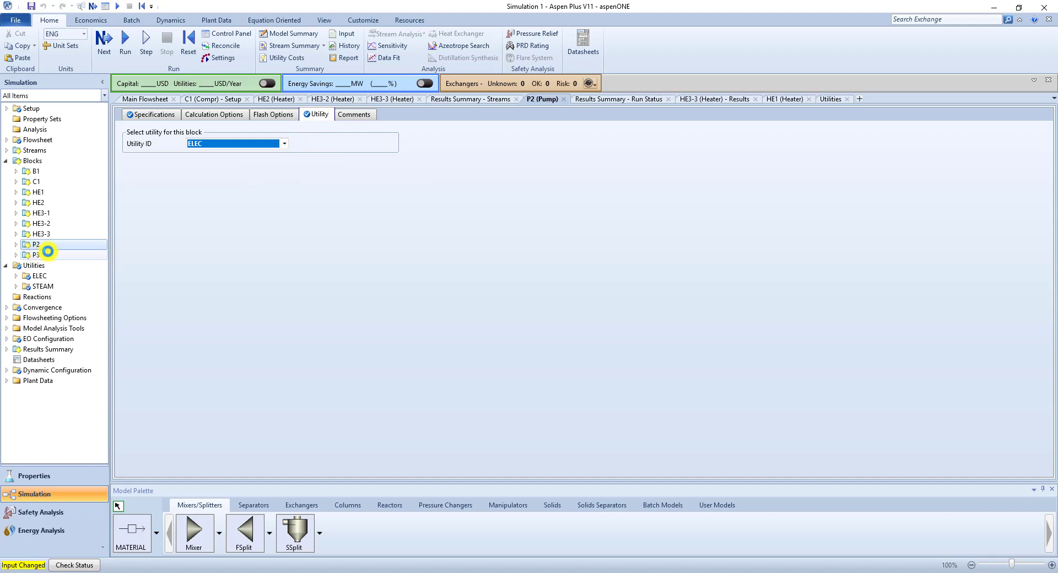
click(309, 114)
click(284, 144)
click(259, 151)
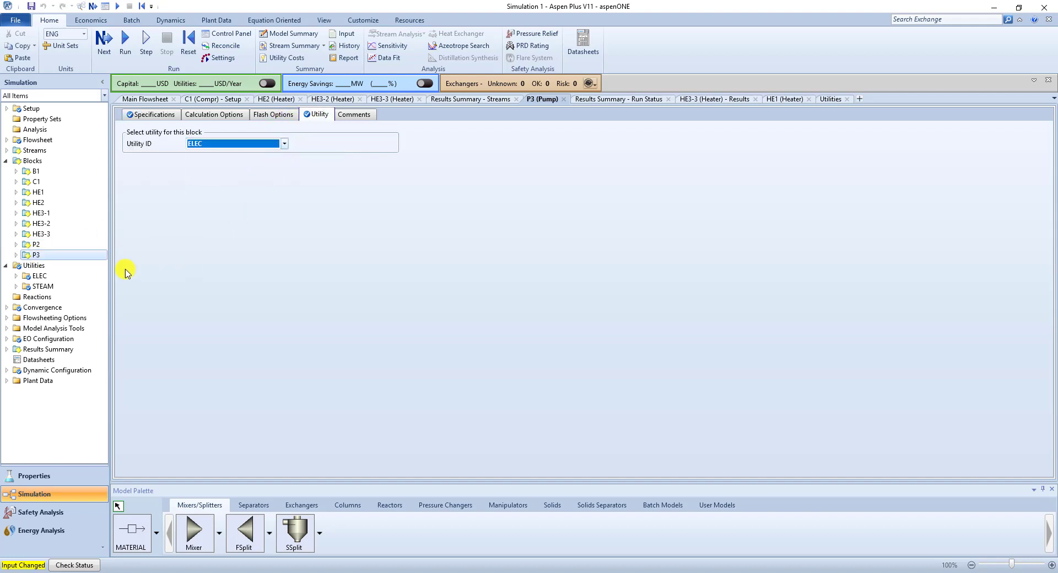
- Assign the STEAM utility to heater blocks HE1 and HE2
click(49, 194)
click(284, 144)
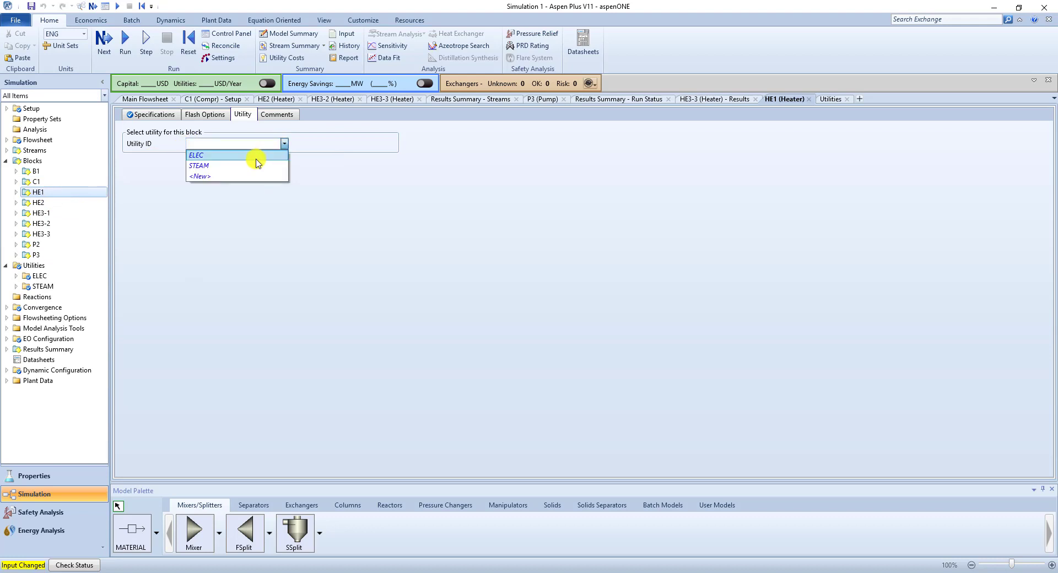
click(255, 166)
click(48, 203)
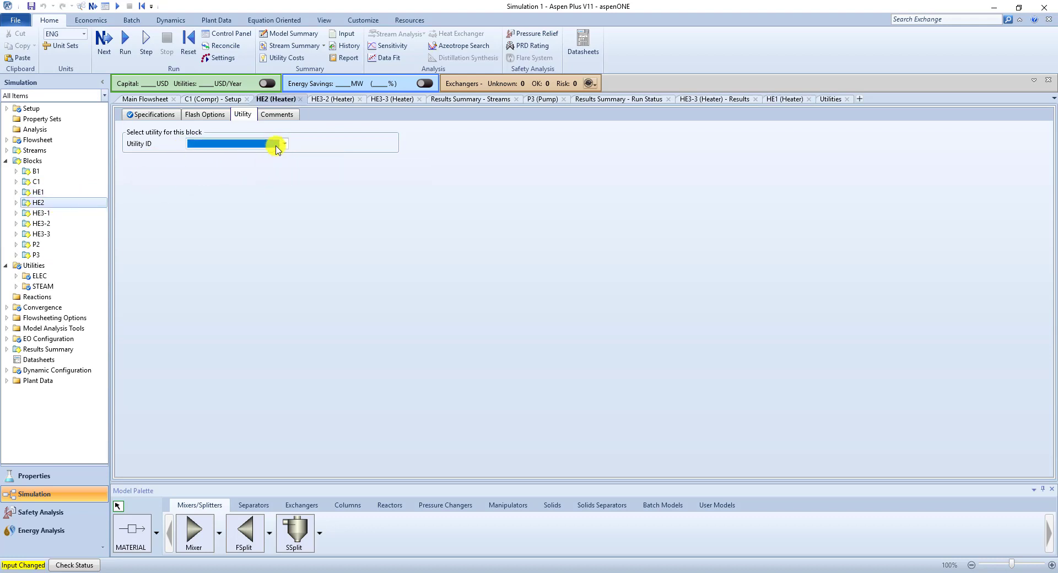
click(276, 148)
click(262, 166)
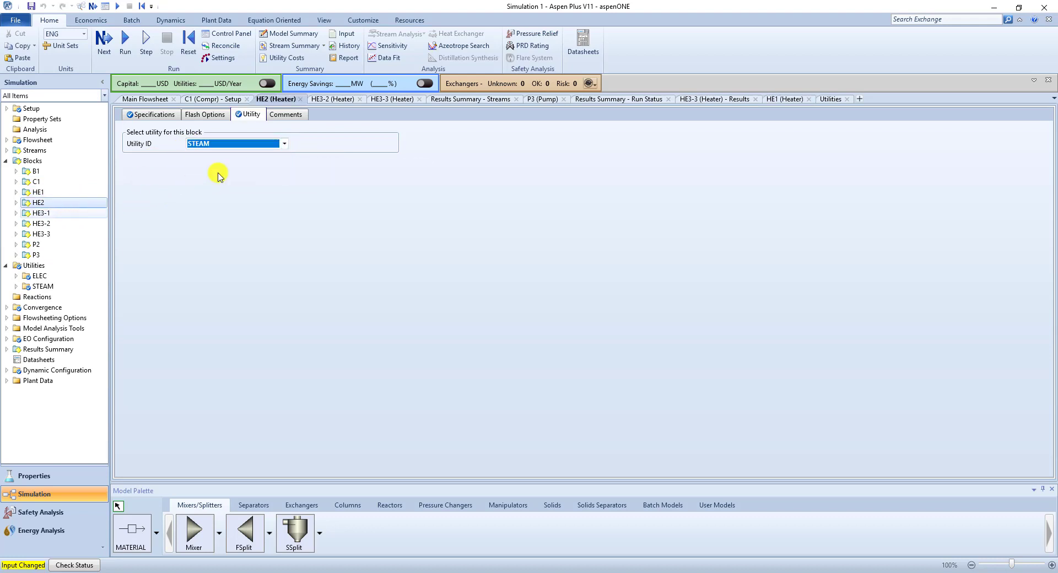
- Assign the STEAM utility to heater block HE3-1
click(42, 213)
click(243, 115)
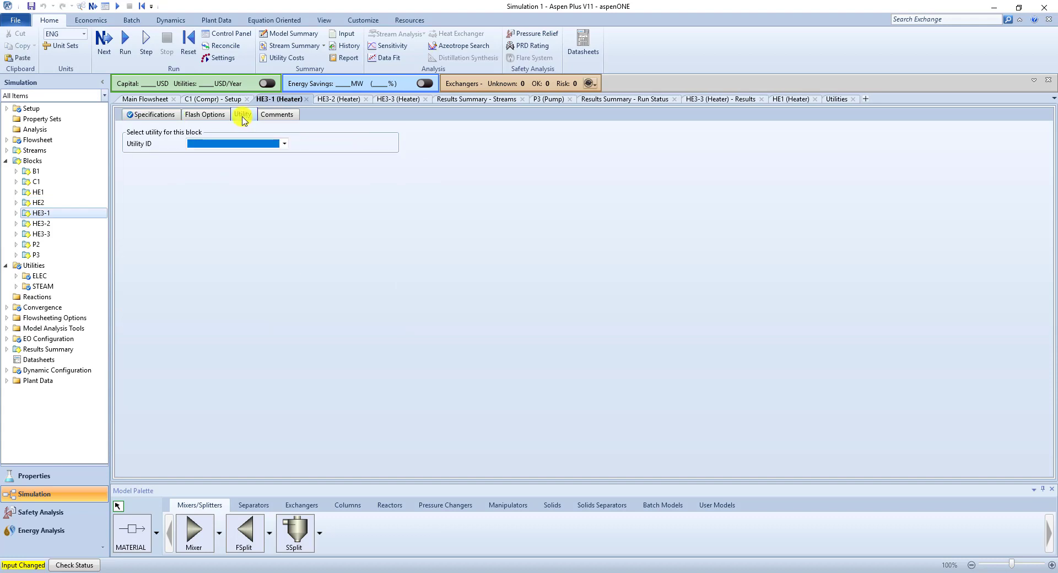
click(282, 144)
click(263, 165)
- Assign the STEAM utility to heater blocks HE3-2 and HE3-3
click(41, 223)
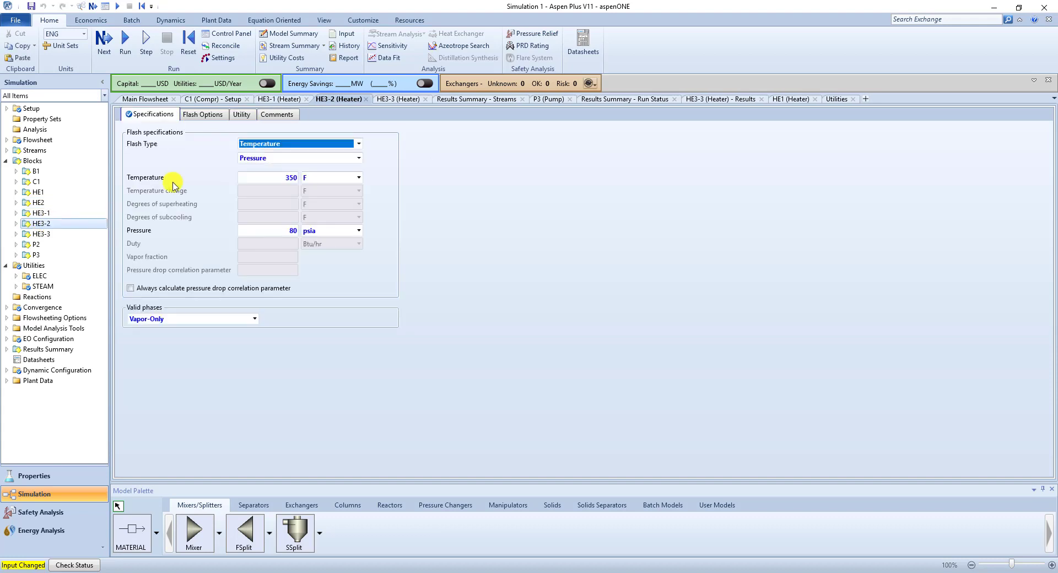
click(243, 115)
click(265, 144)
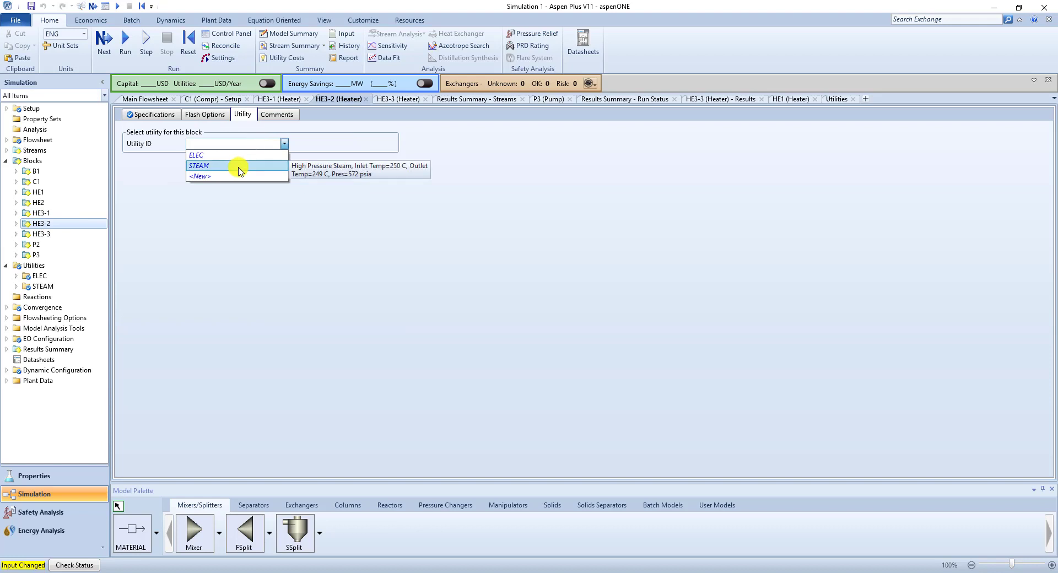
click(239, 166)
click(67, 235)
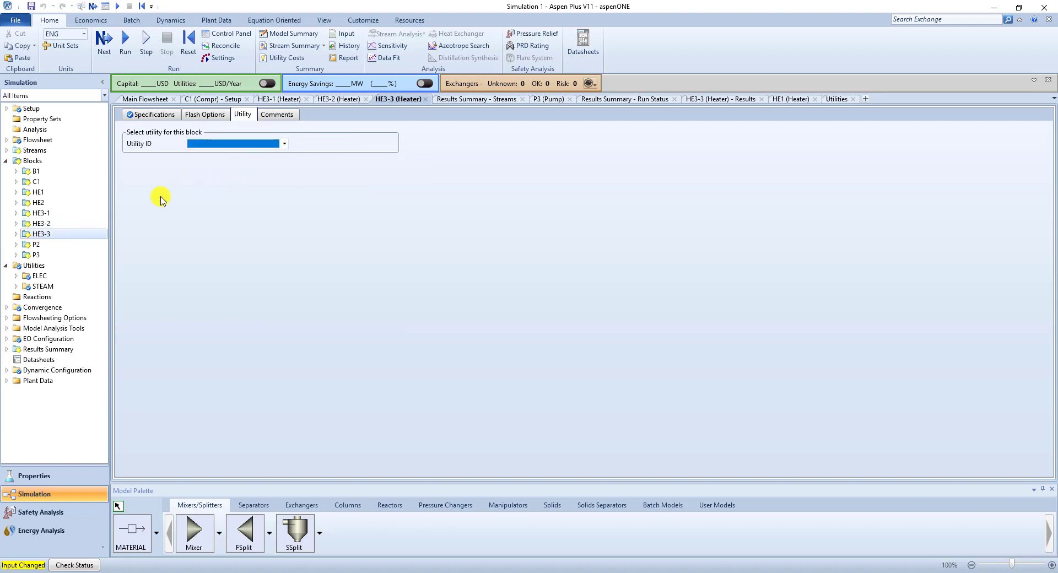
click(248, 145)
click(248, 165)
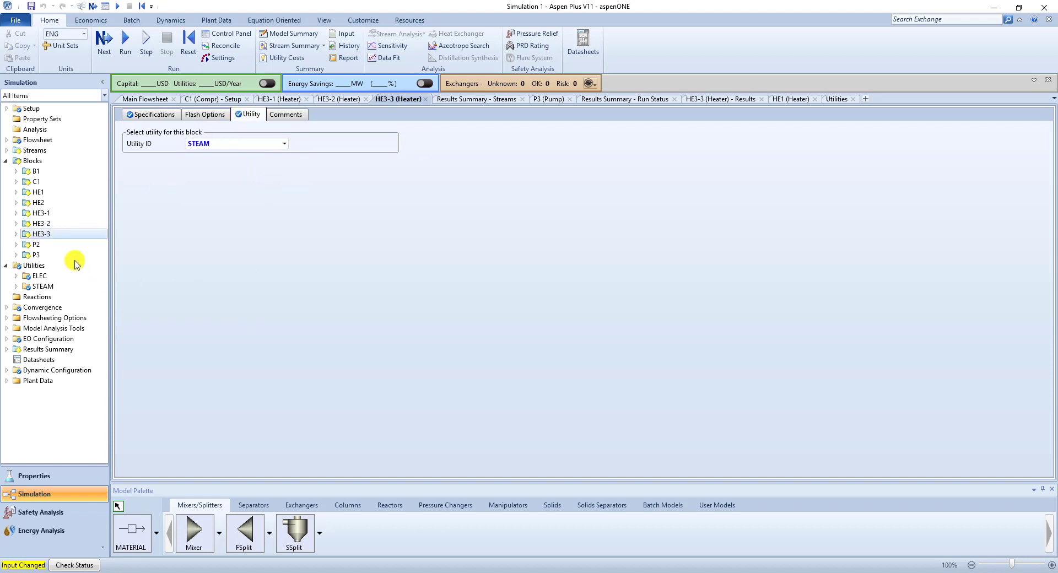
- Run the simulation and review the heat, work and material results for all streams
click(7, 160)
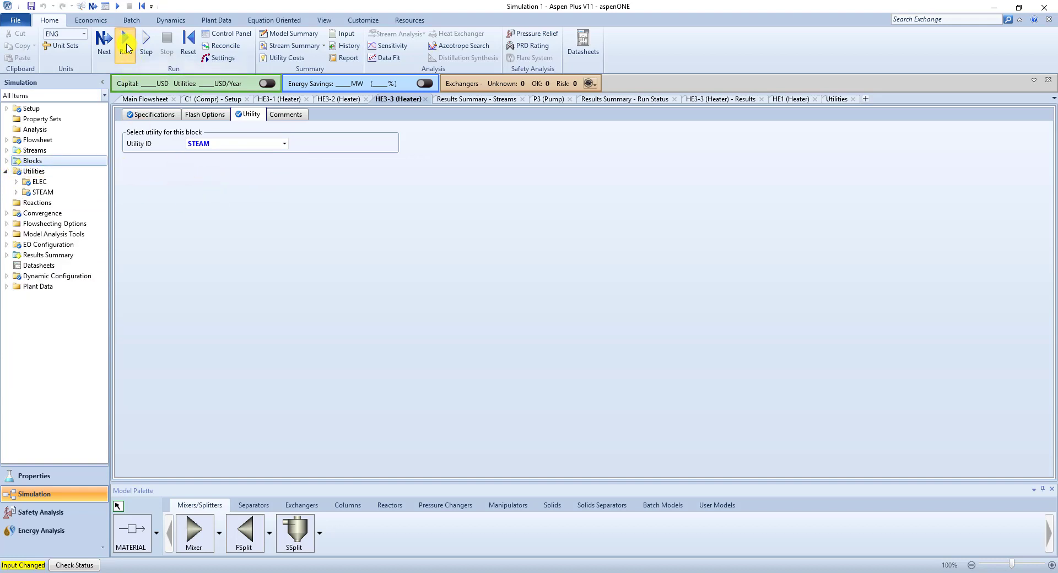
click(125, 47)
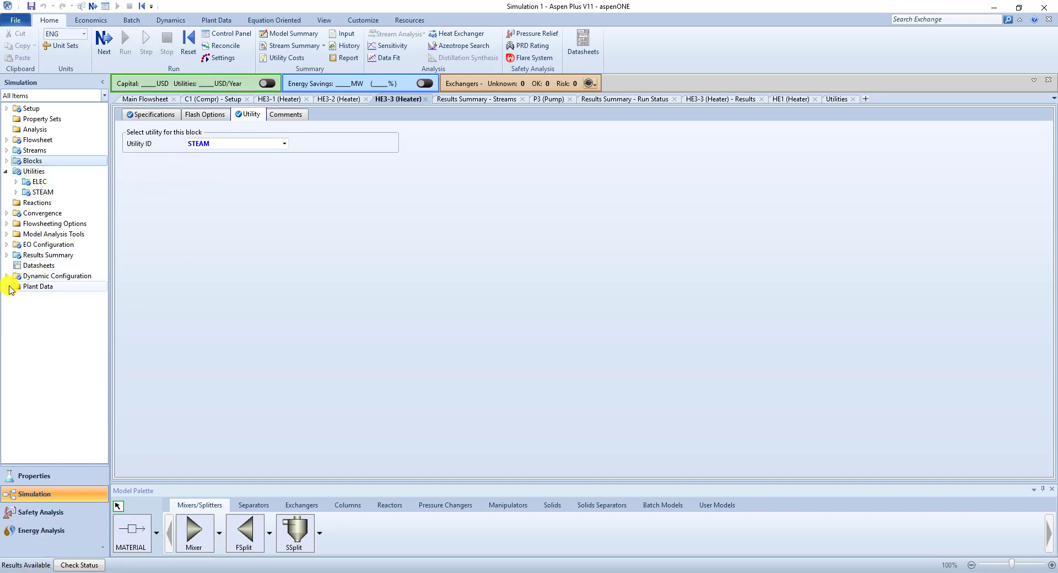
click(6, 255)
click(42, 275)
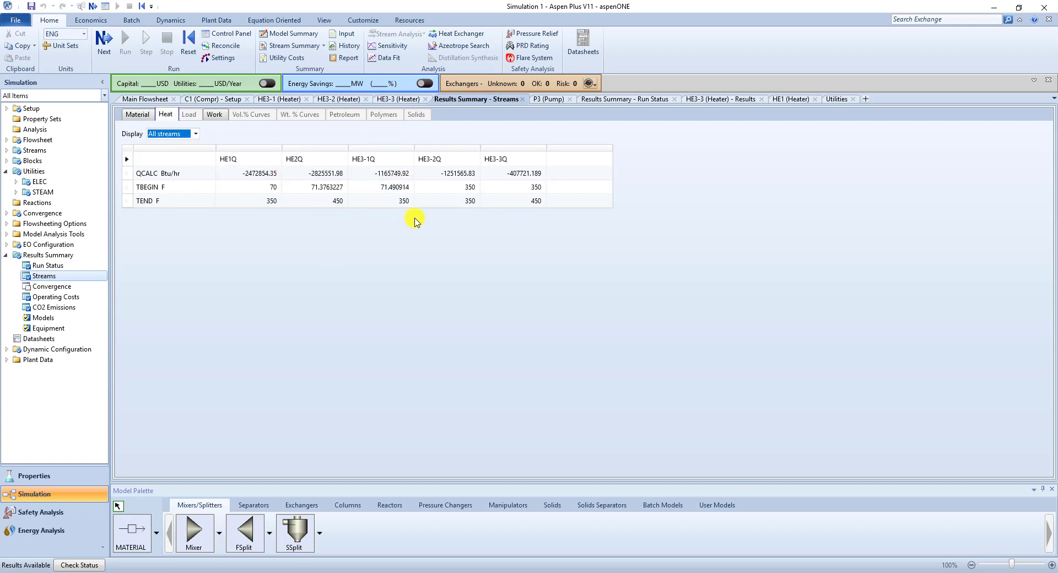
click(214, 115)
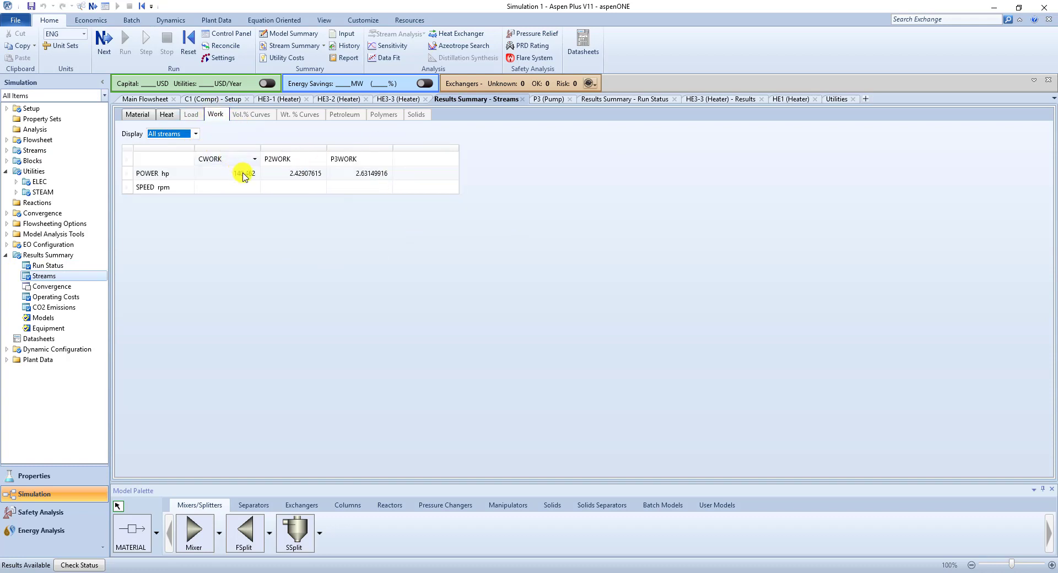
click(147, 119)
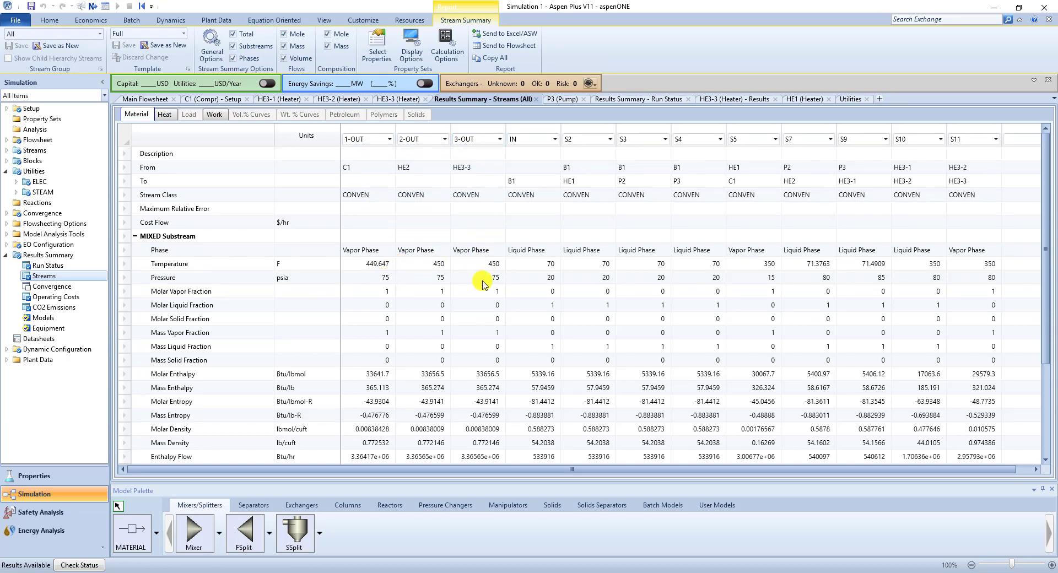
- Review the operating cost and utility cost summaries, and turn on the automatic economic analysis of capital and utilities
click(61, 300)
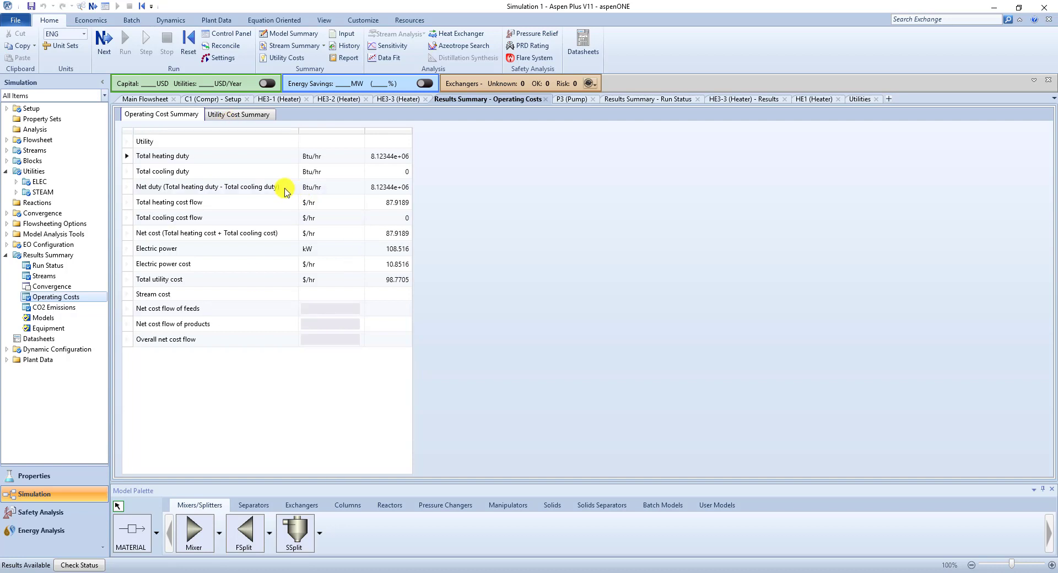
click(243, 115)
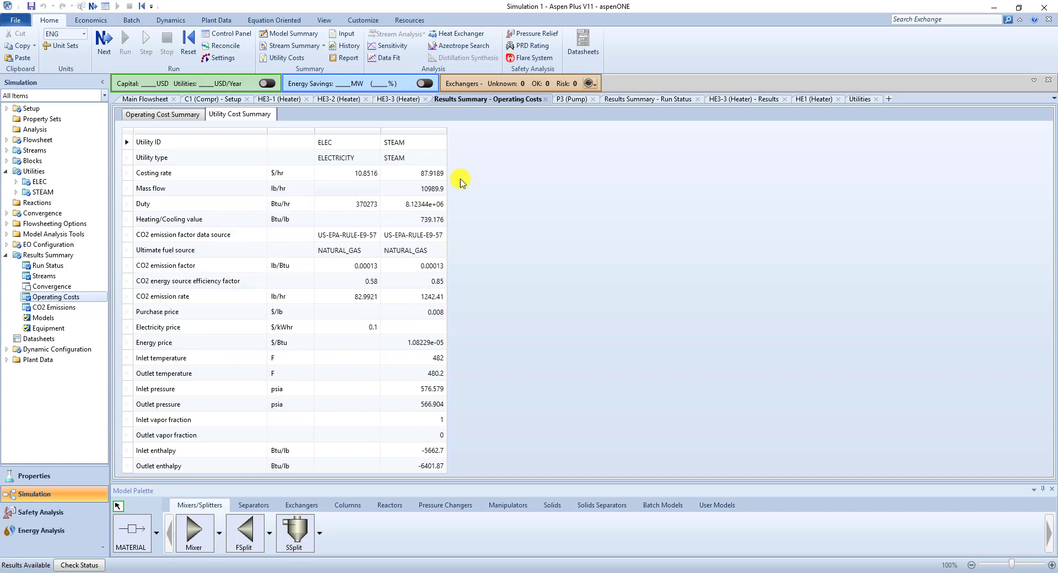
click(269, 89)
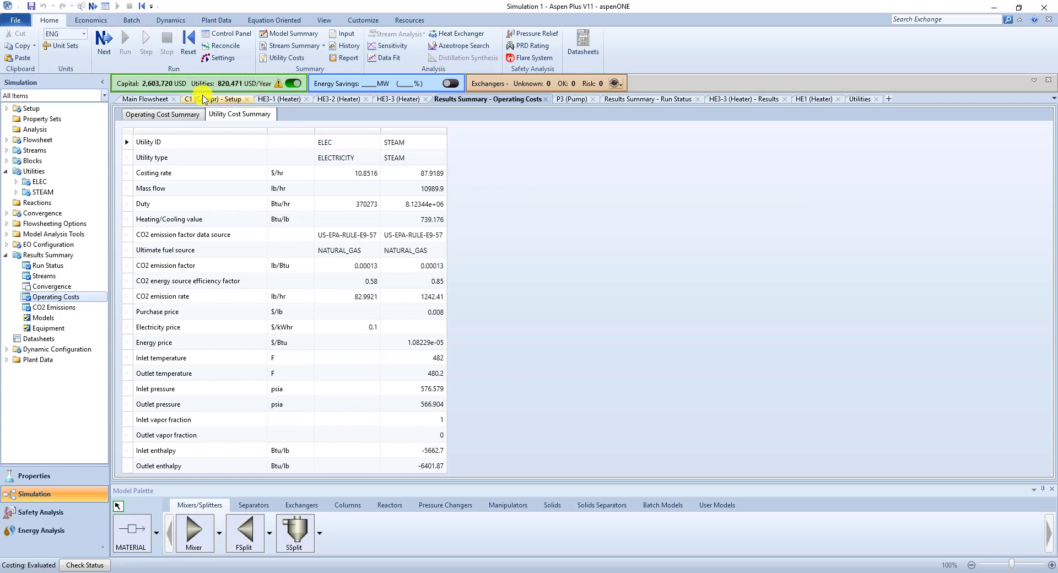
- Examine heaters HE1, HE2 and HE3-2 on the main flowsheet, comparing their places in the three process alternatives
click(149, 99)
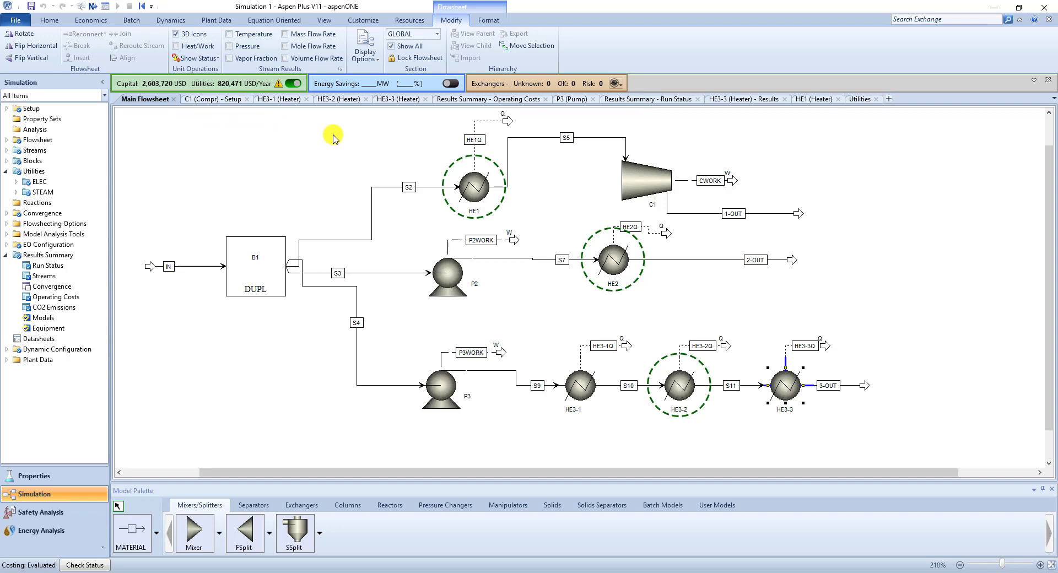
click(467, 188)
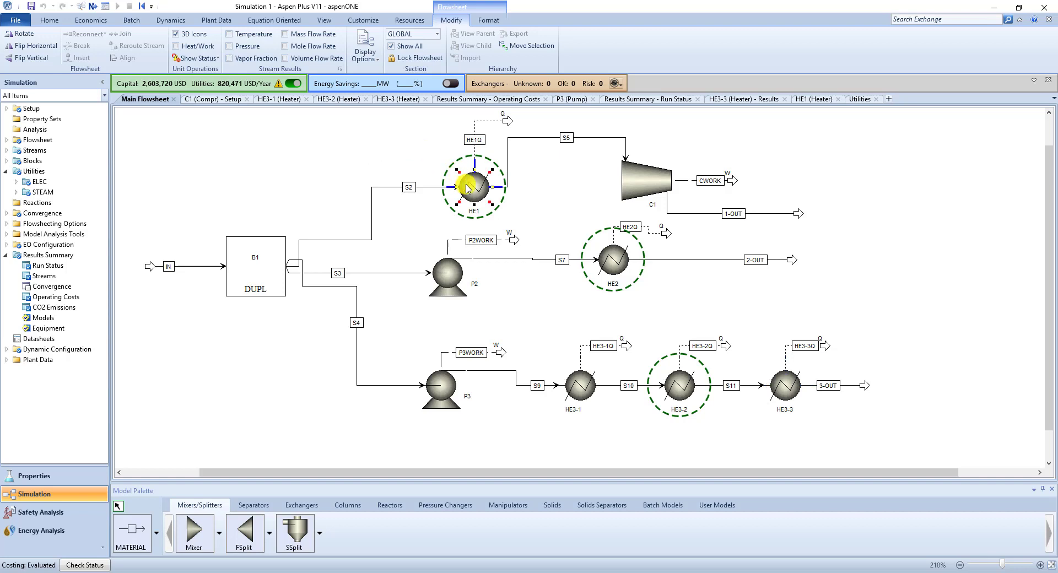
mouse_move(506, 194)
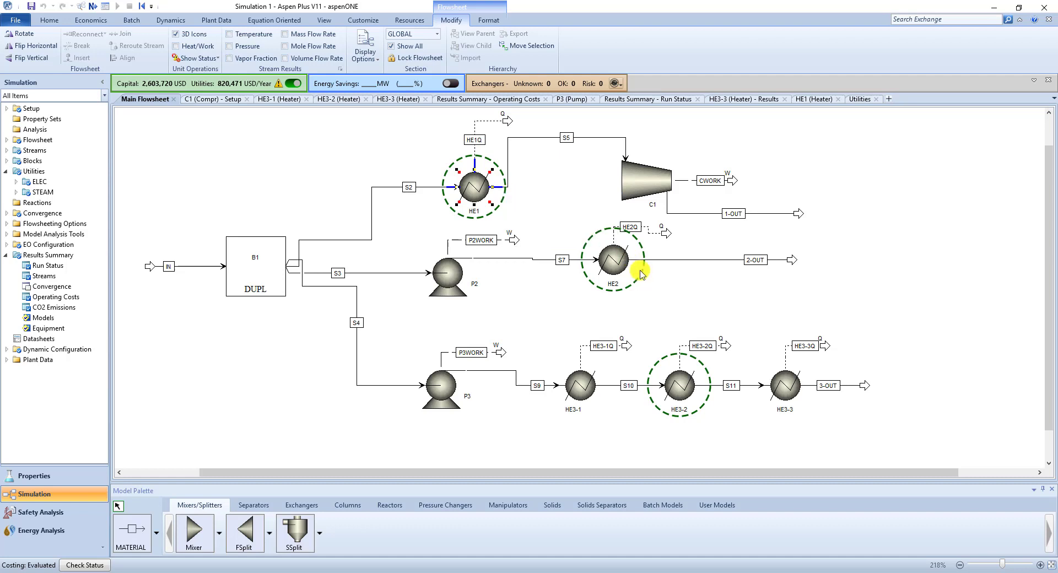
mouse_move(642, 274)
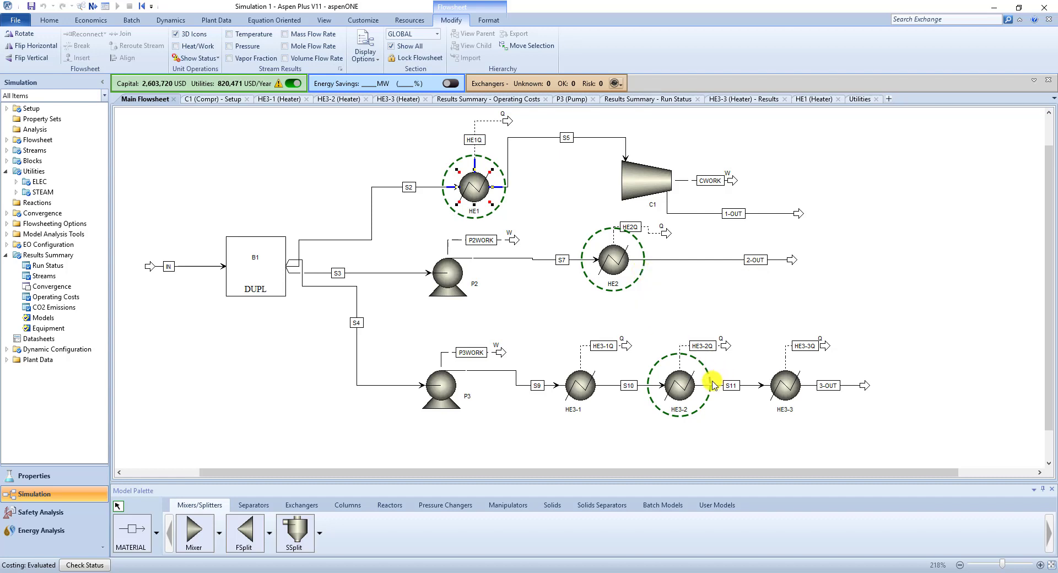
mouse_move(711, 386)
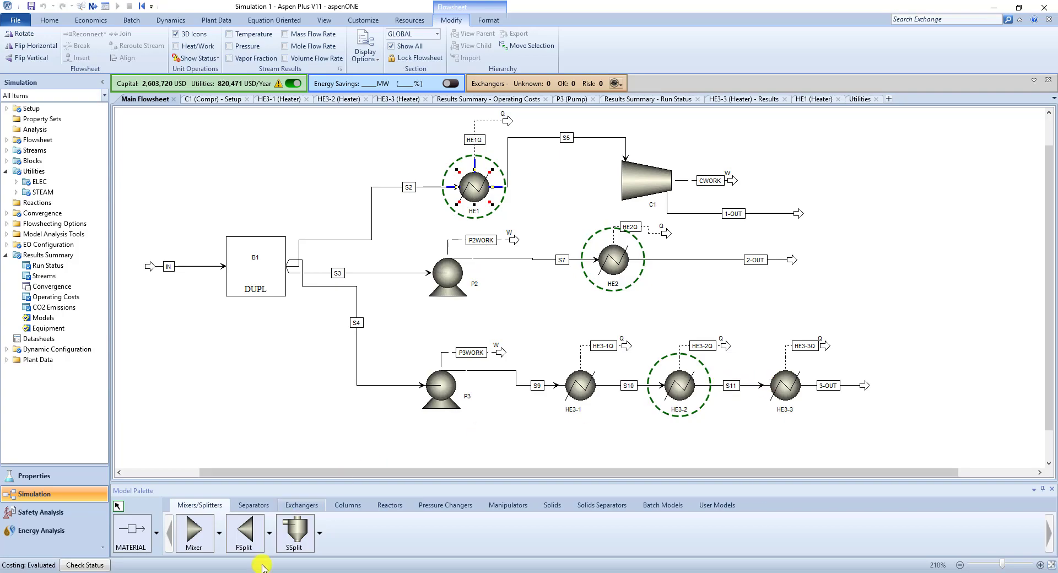
- Switch to the lecture PDF in Adobe Acrobat and read on to page 74, comparing the three feed preparation processes and their costs
key(alt+Tab)
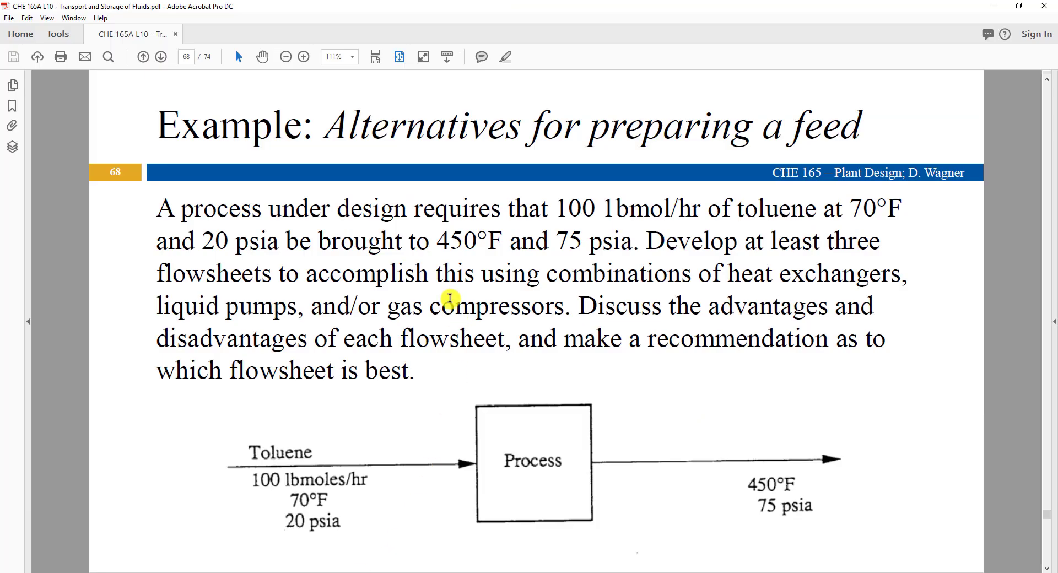
scroll(449, 298, down, 1)
scroll(327, 252, down, 3)
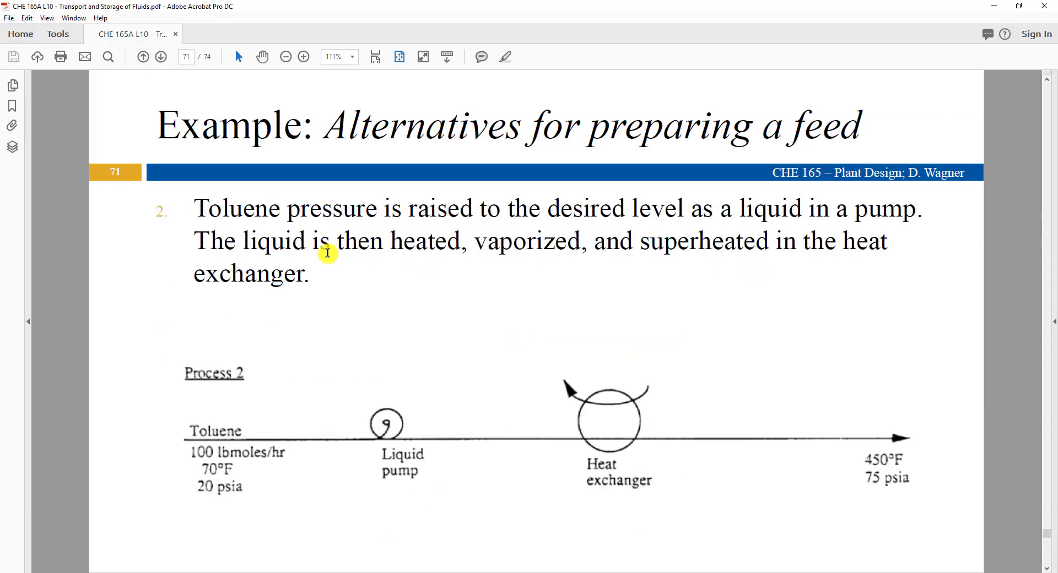
scroll(327, 252, down, 1)
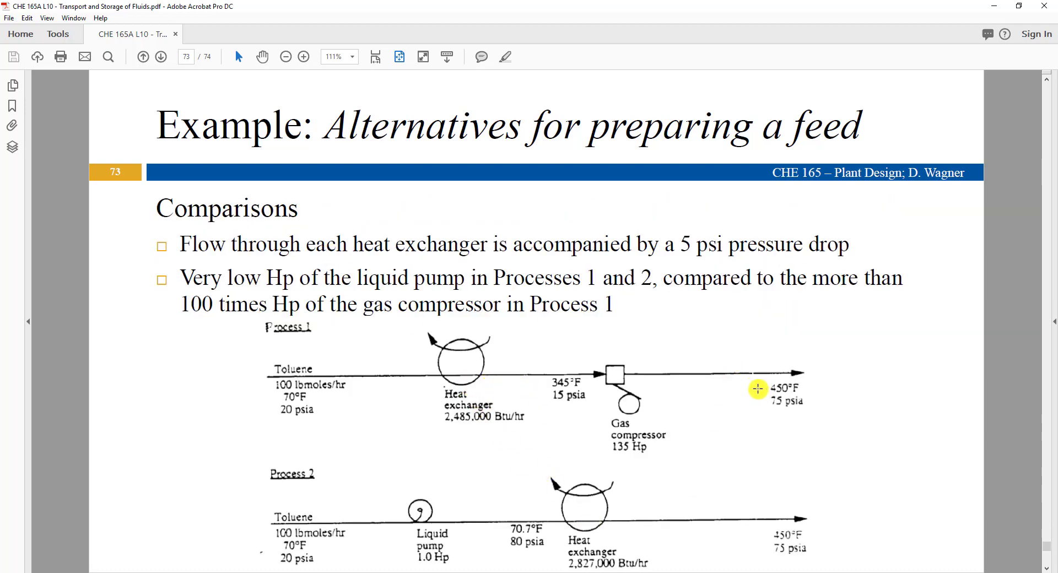
scroll(586, 353, down, 1)
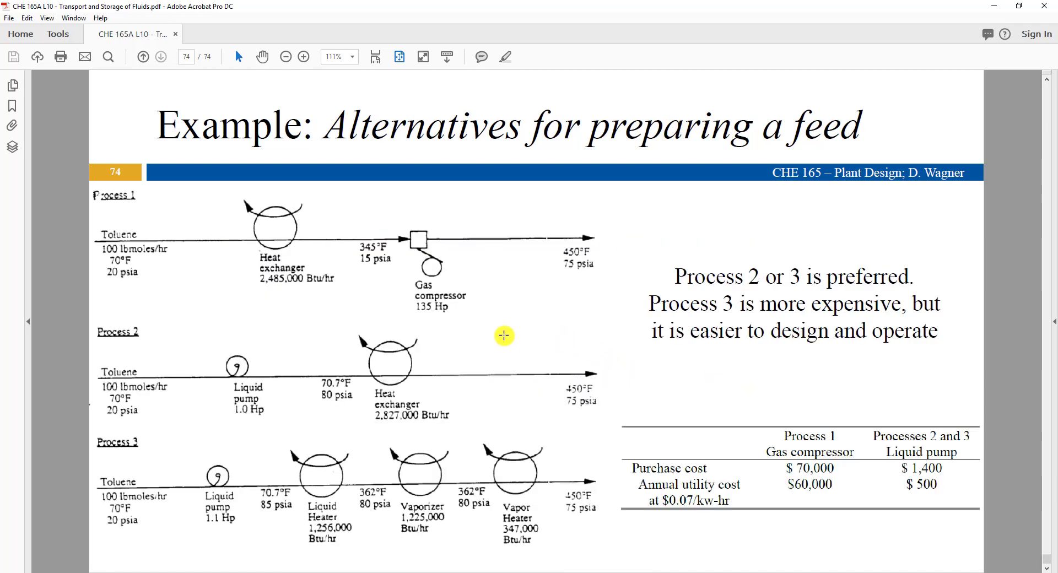